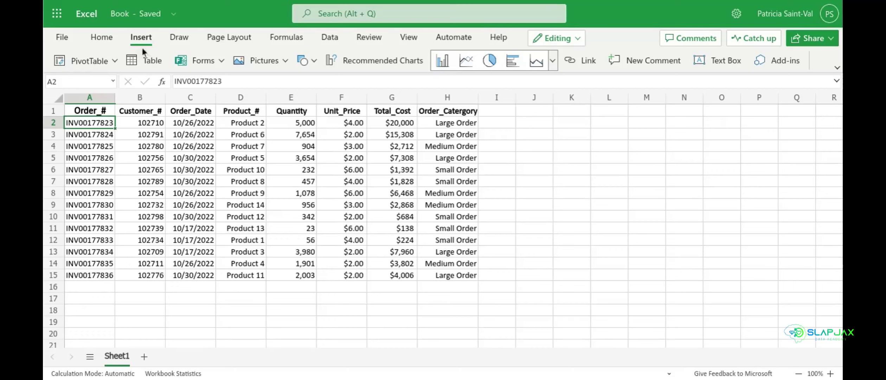
- Start a PivotTable from Sheet1!A1:H15 and browse the recommended PivotTables
left_click(89, 61)
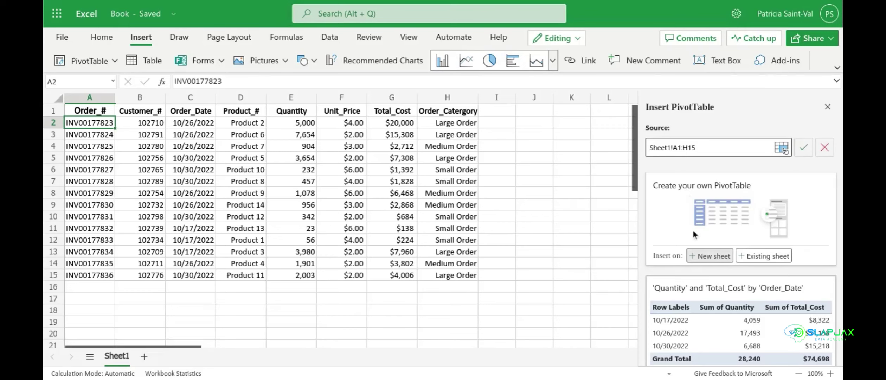
scroll(692, 230, "down", 7)
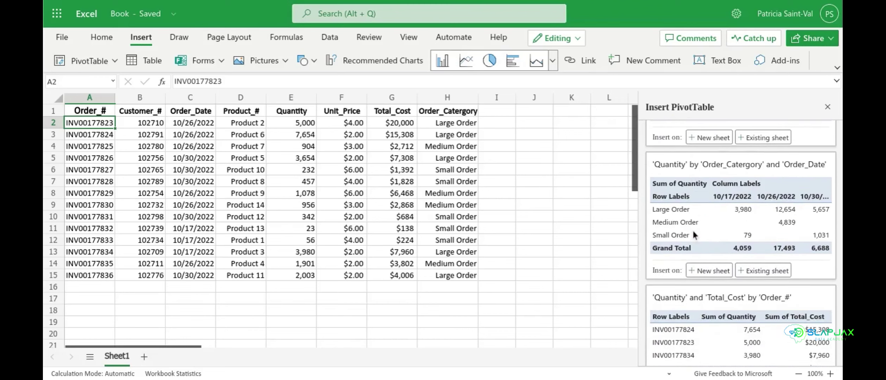
scroll(692, 235, "down", 3)
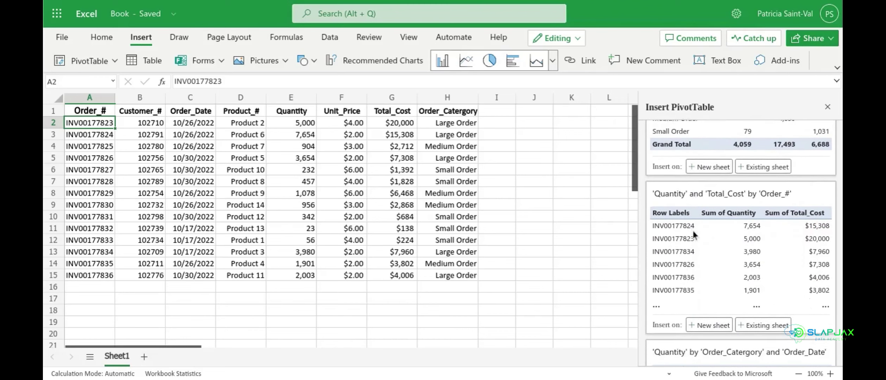
scroll(692, 229, "up", 10)
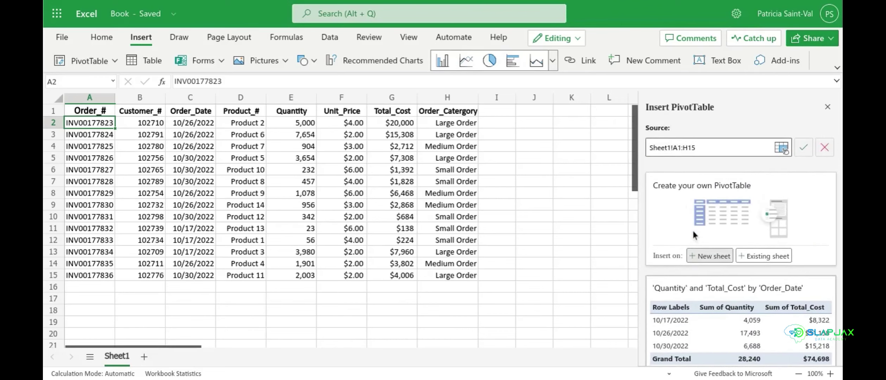
- Place the PivotTable on new Sheet2, sum Total_Cost, and move Product_# from Rows to Columns
left_click(702, 257)
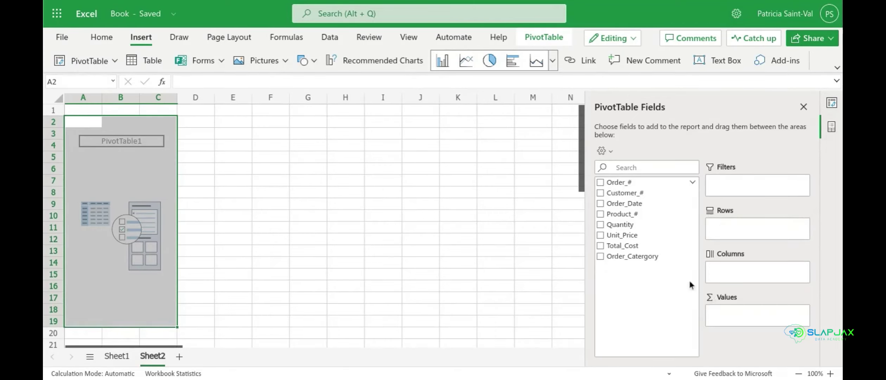
left_click(604, 244)
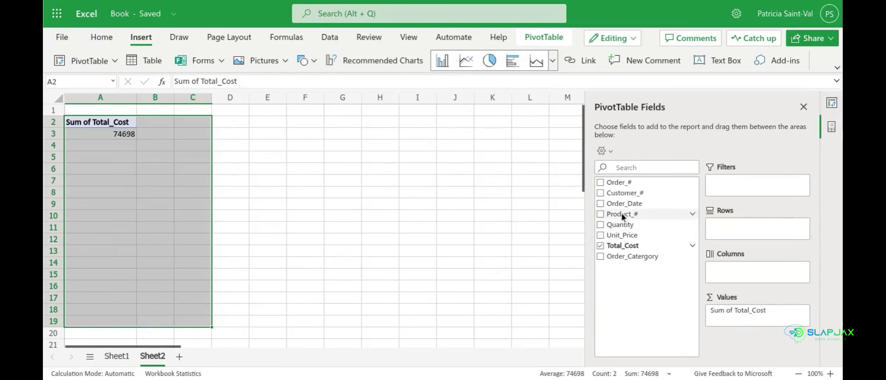
left_click_drag(624, 213, 740, 226)
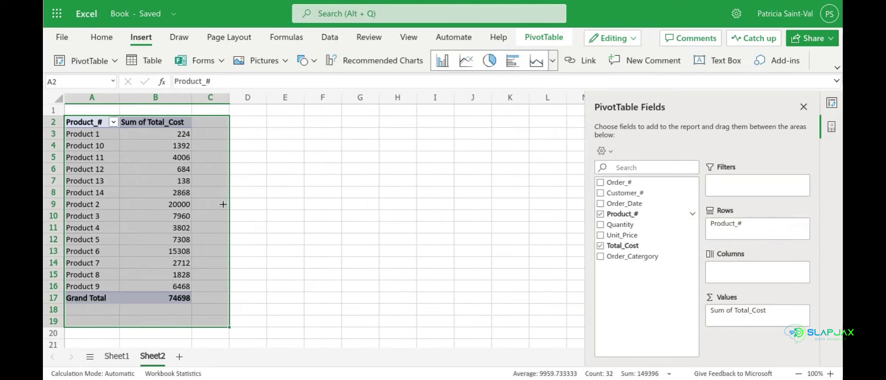
left_click(142, 203)
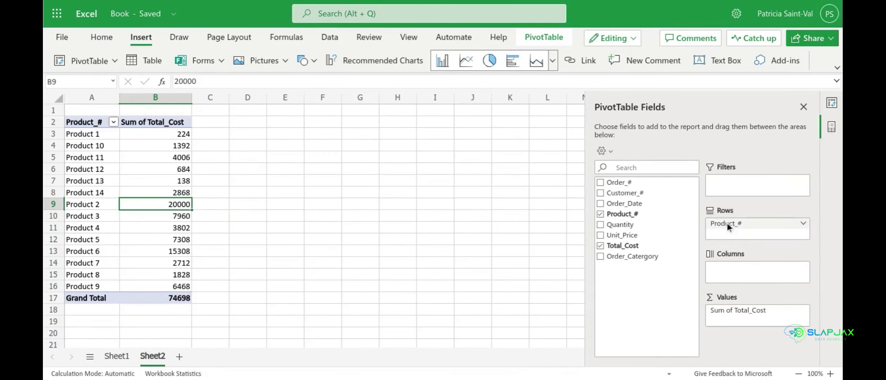
left_click_drag(727, 227, 732, 270)
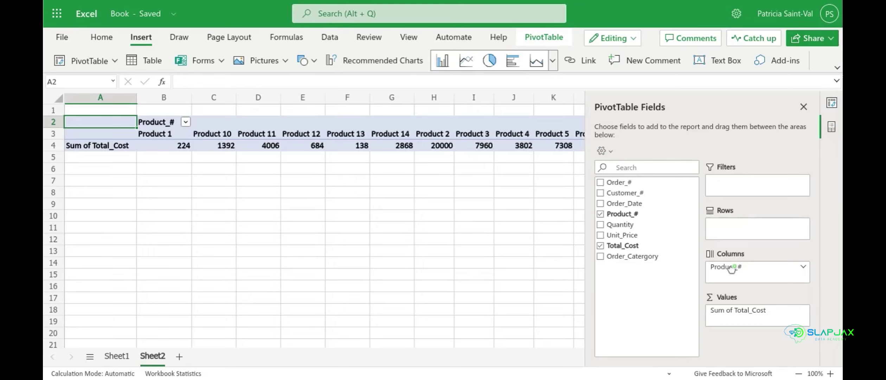
- Remove Product_#, add Order_Catergory to Rows, then remove Total_Cost, leaving the PivotTable empty
left_click(603, 217)
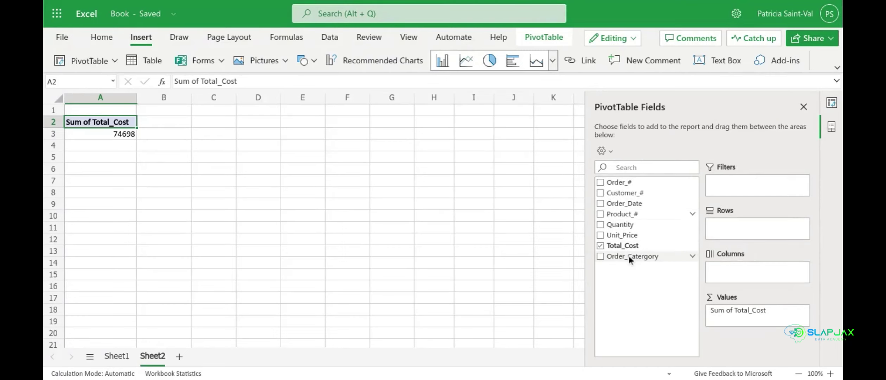
left_click_drag(628, 254, 734, 232)
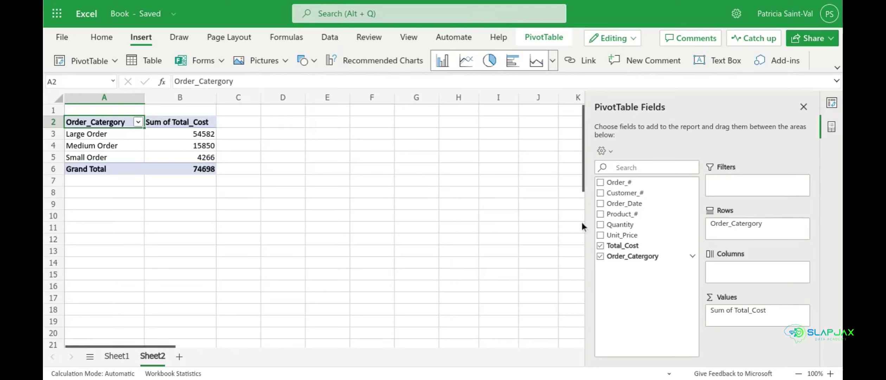
left_click(600, 246)
- Sum Quantity with Product_# rows nested under Order_Catergory rows, grand total 28240
left_click(601, 255)
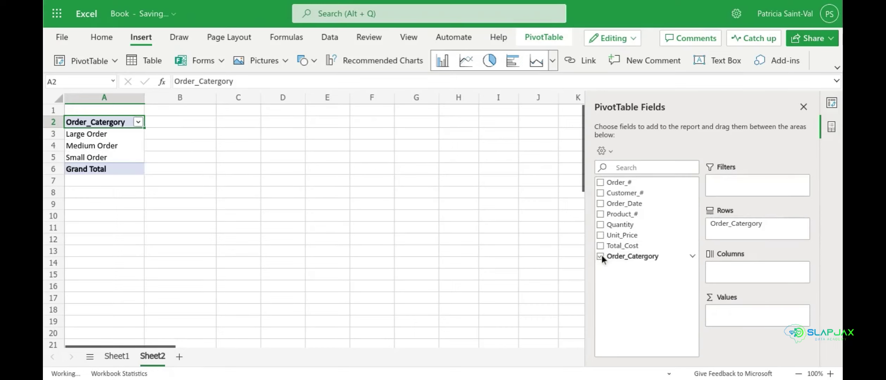
left_click(600, 224)
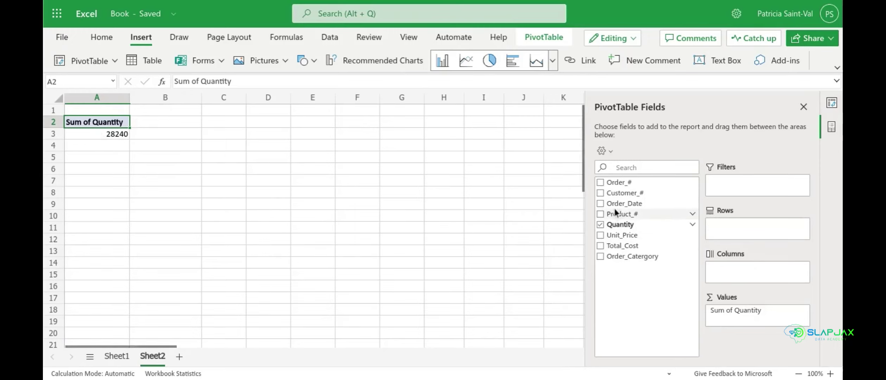
left_click_drag(616, 217, 727, 232)
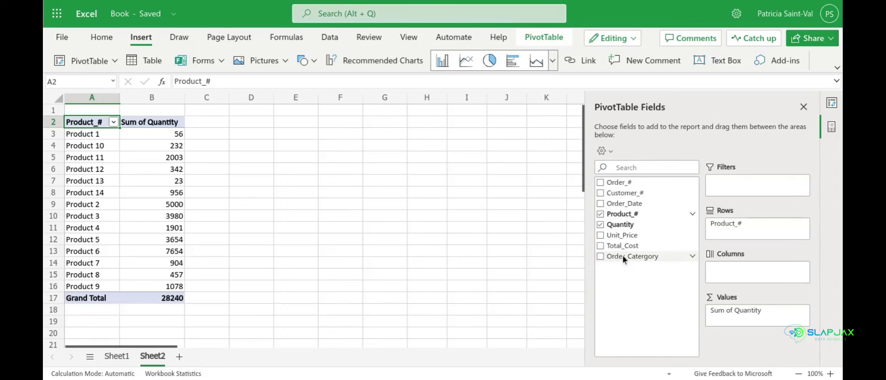
left_click_drag(625, 256, 725, 224)
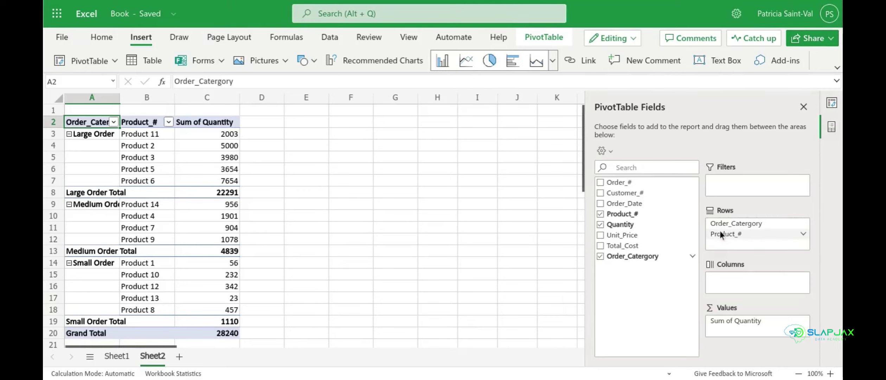
- Move Order_Catergory from Rows to Columns so Large, Medium and Small Order run across
left_click_drag(718, 230, 724, 287)
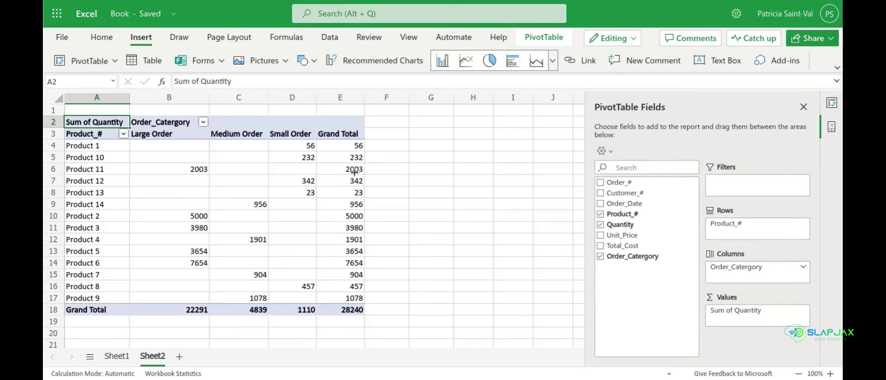
- Make Order_Catergory a report filter showing only Medium Order and Small Order (total 5949)
left_click_drag(629, 256, 722, 187)
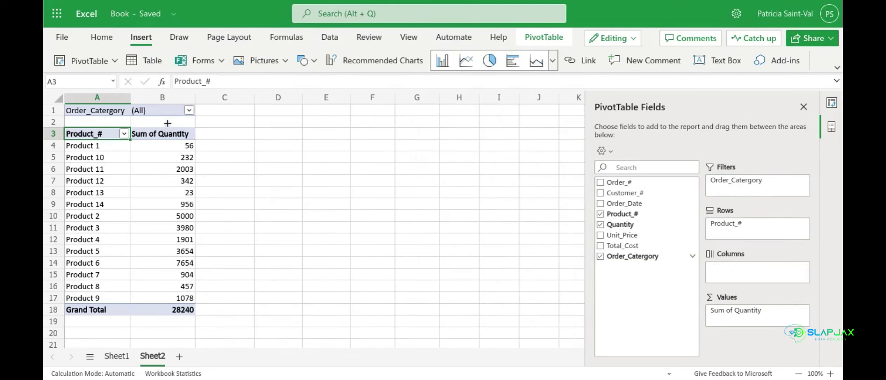
left_click(189, 110)
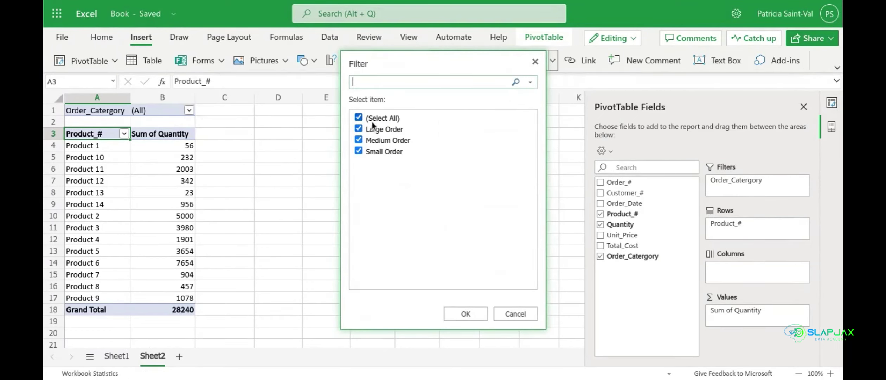
left_click(359, 118)
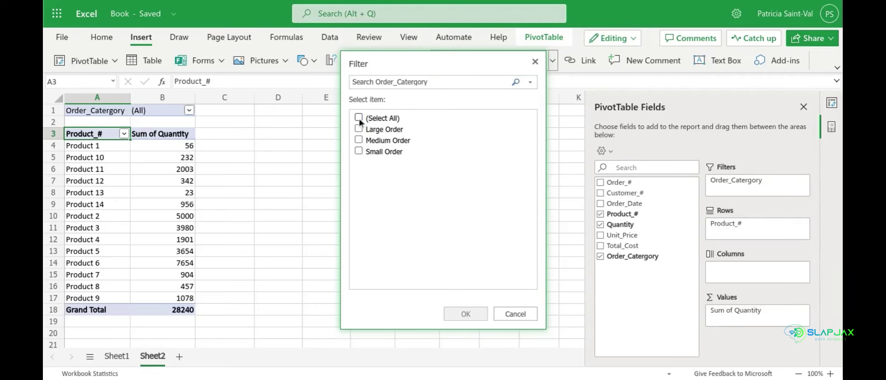
left_click(359, 140)
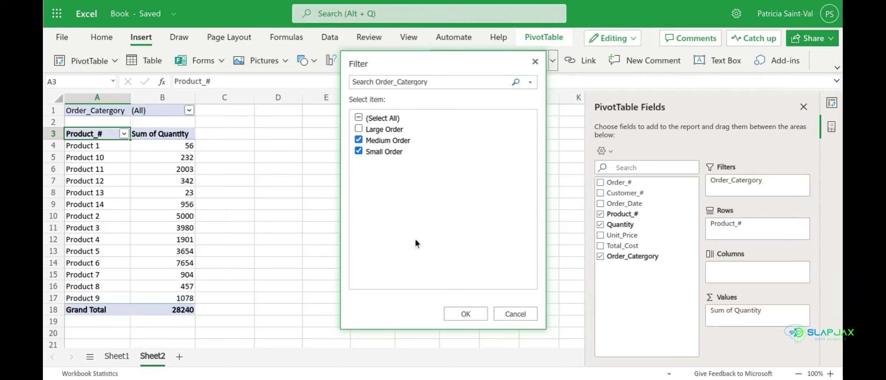
left_click(460, 308)
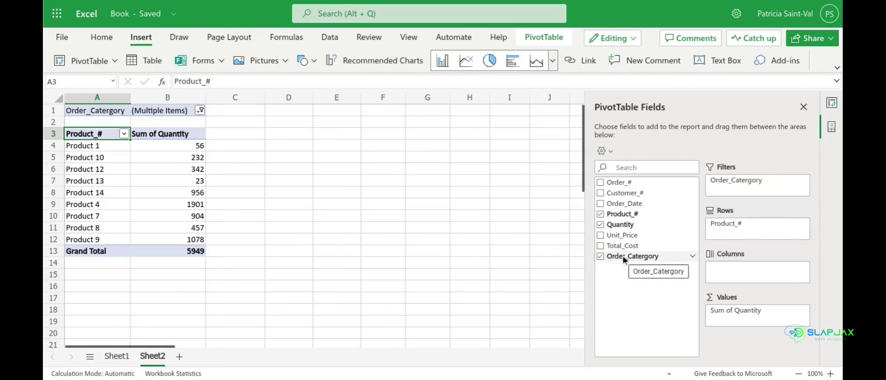
- Group products under Order_Catergory rows and retitle the Sum of Quantity header 'Quantity Sold'
left_click_drag(746, 178, 745, 220)
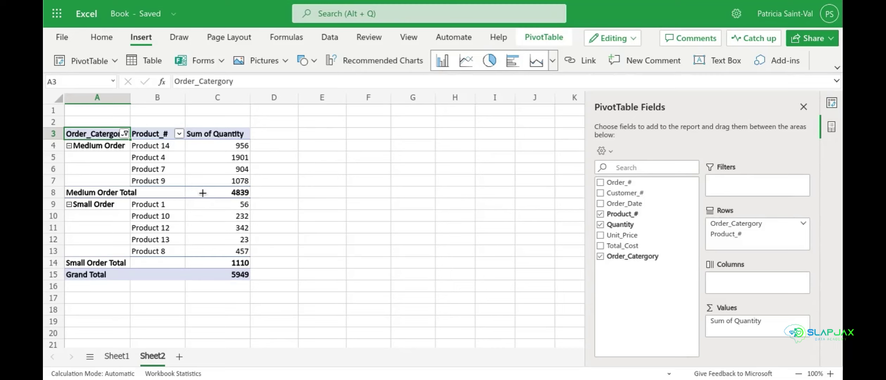
double_click(210, 135)
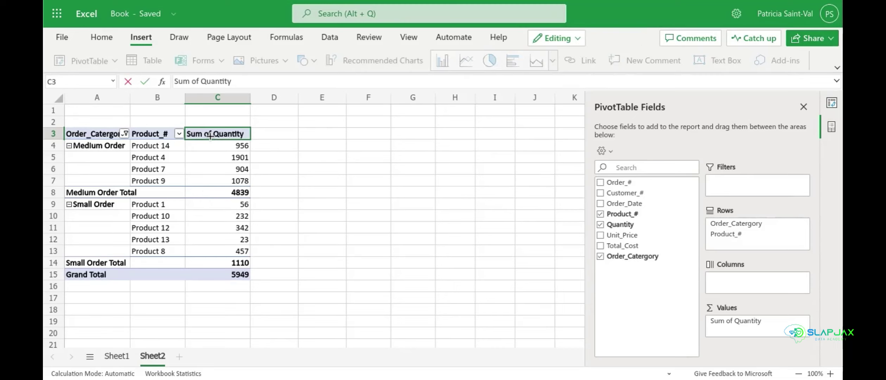
type("Q")
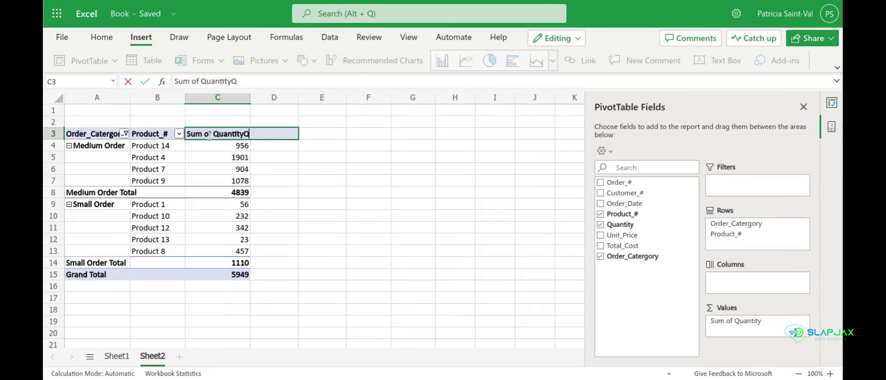
type("uanity")
key("BackSpace")
key("BackSpace")
key("BackSpace")
key("BackSpace")
key("BackSpace")
key("BackSpace")
key("BackSpace")
key("BackSpace")
key("BackSpace")
key("BackSpace")
key("BackSpace")
key("BackSpace")
key("BackSpace")
key("BackSpace")
key("BackSpace")
key("BackSpace")
key("BackSpace")
key("BackSpace")
key("BackSpace")
key("BackSpace")
key("BackSpace")
key("BackSpace")
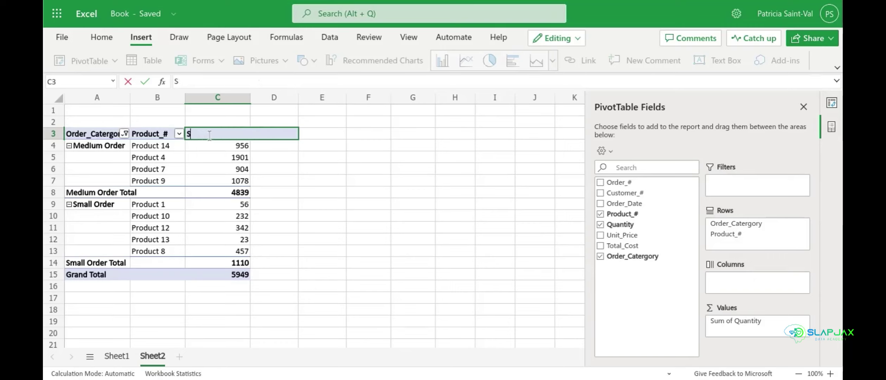
type("Qu")
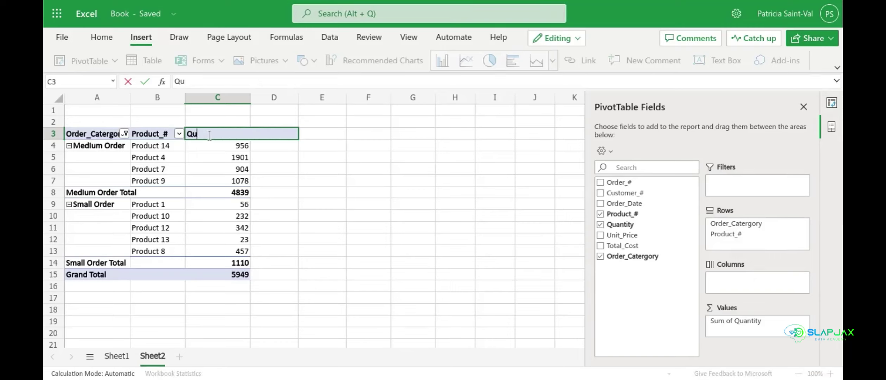
type("antio")
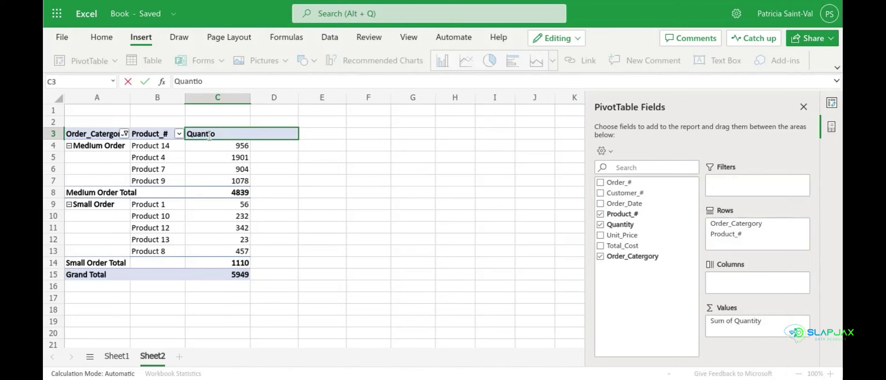
key("BackSpace")
key("BackSpace")
key("BackSpace")
key("BackSpace")
key("BackSpace")
key("BackSpace")
key("BackSpace")
type("Quantity Sold")
- Rename the Product_# header to 'Products'
left_click(168, 135)
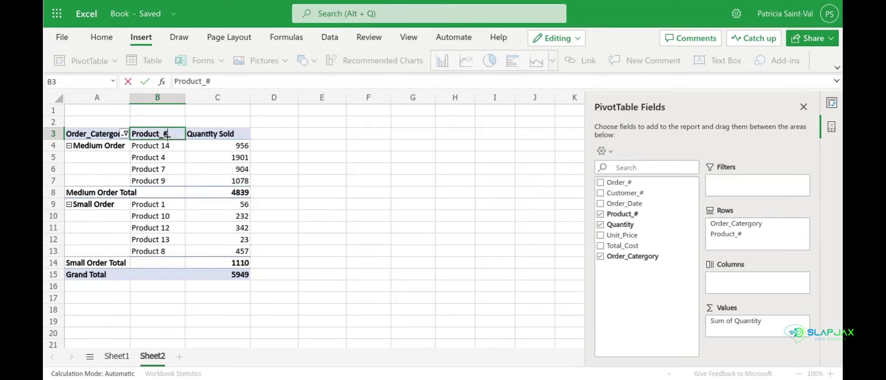
key("BackSpace")
key("BackSpace")
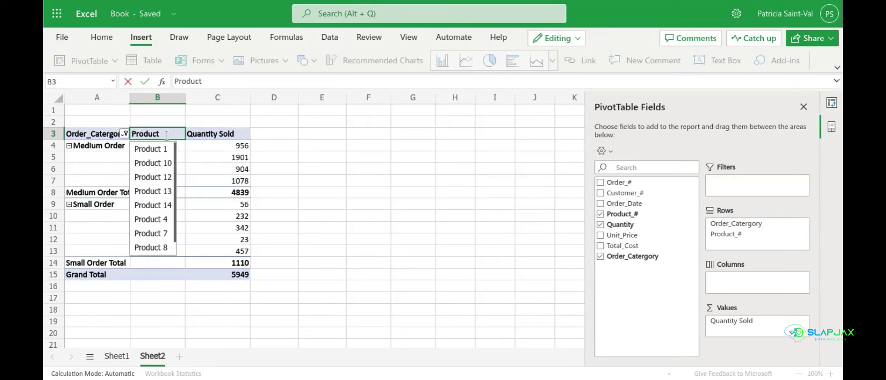
type("s")
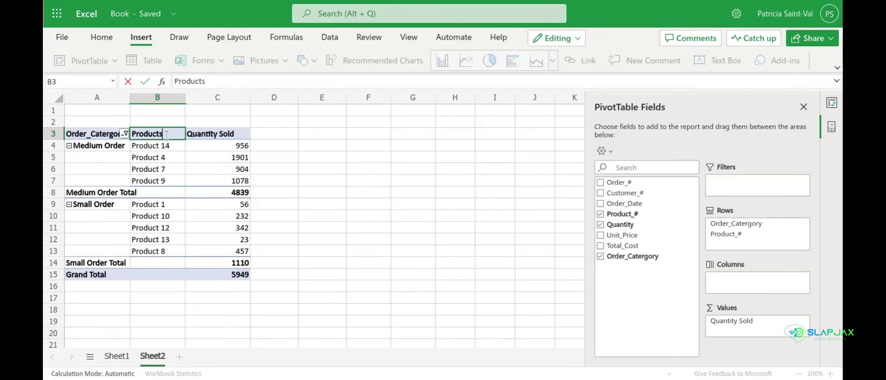
- Confirm the Products header and sort each category's products by Quantity Sold, descending
left_click(261, 169)
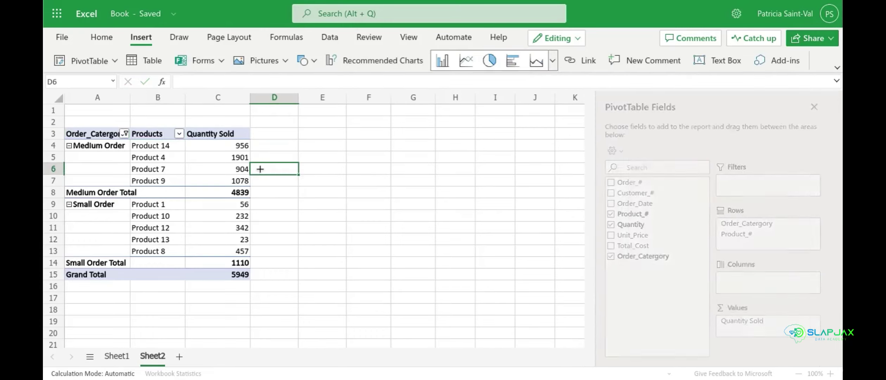
left_click(227, 149)
right_click(228, 149)
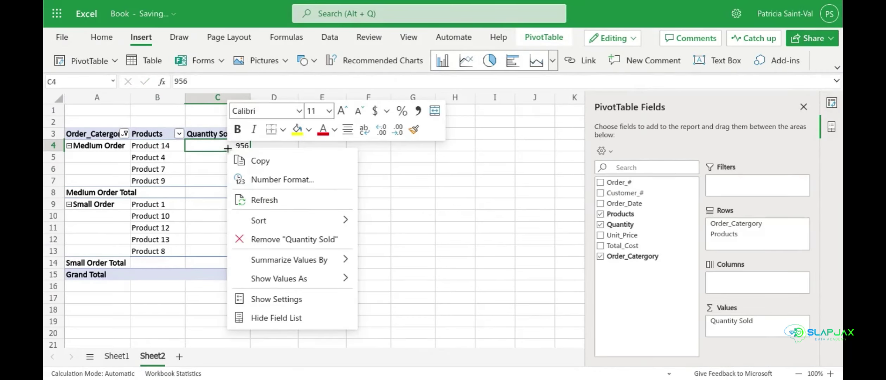
mouse_move(270, 218)
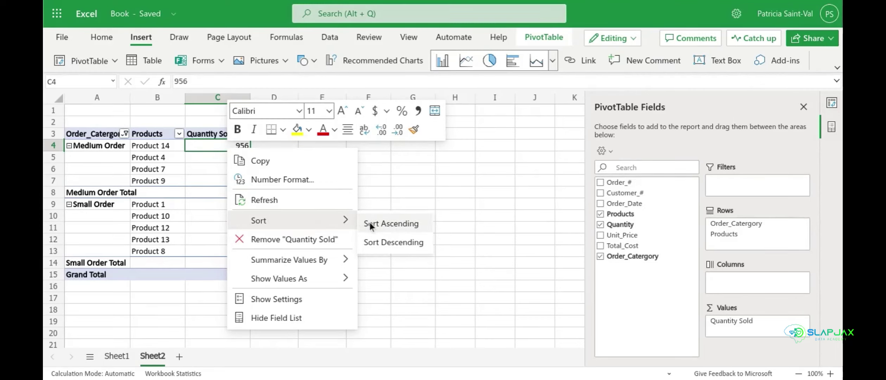
left_click(377, 240)
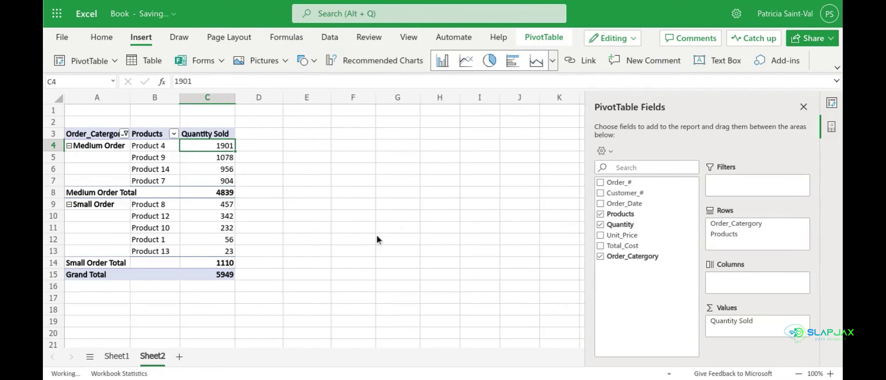